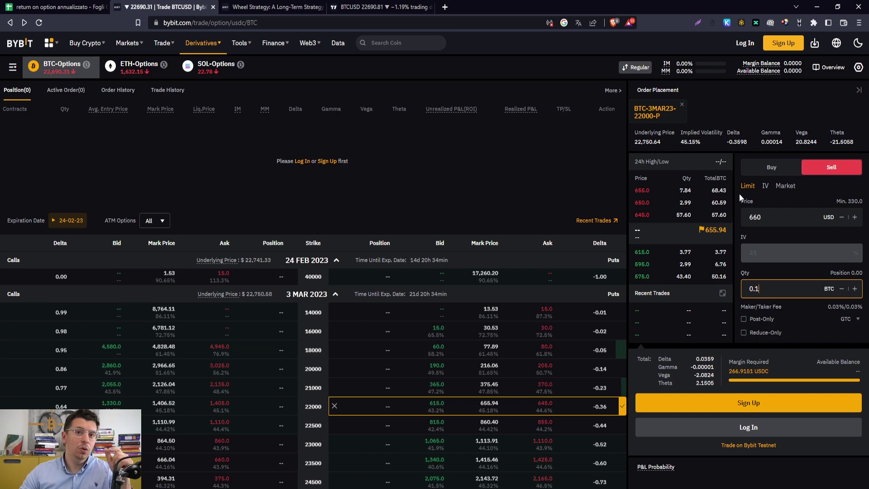
# Switch to the "return on option annualizzato" spreadsheet and review the current price, strike, premio, delta and Win rate entries.
pyautogui.click(759, 217)
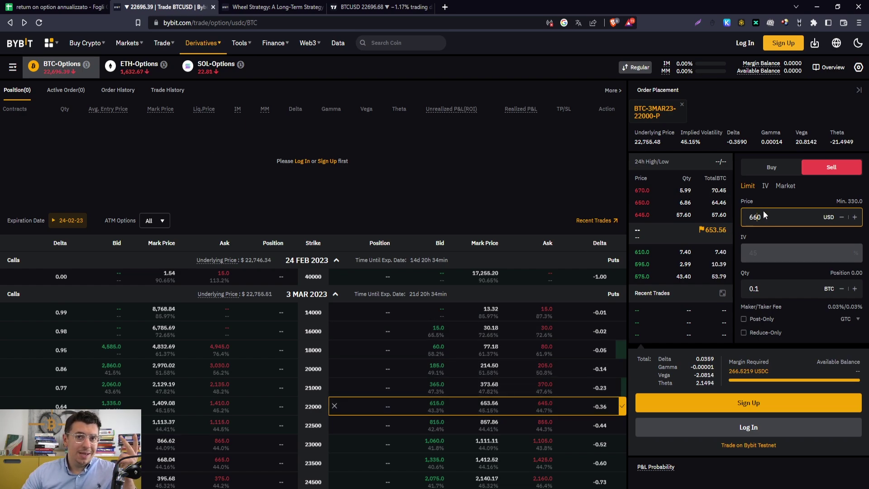
pyautogui.click(37, 8)
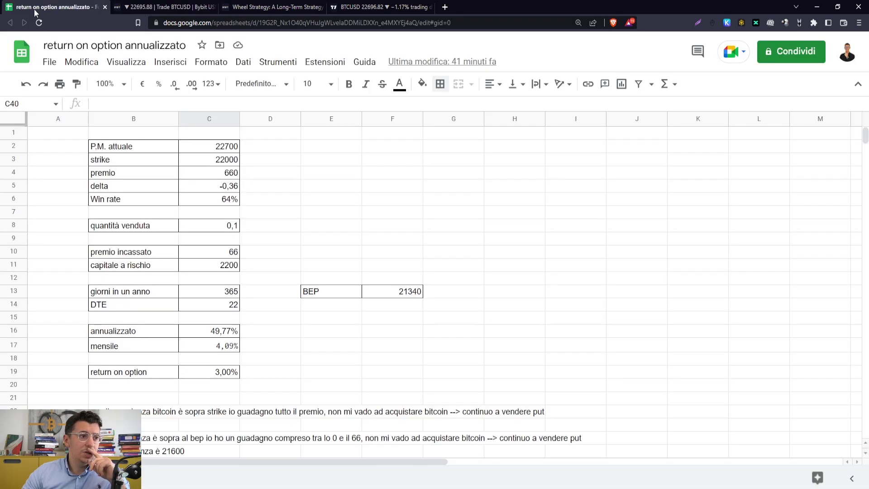
pyautogui.click(267, 159)
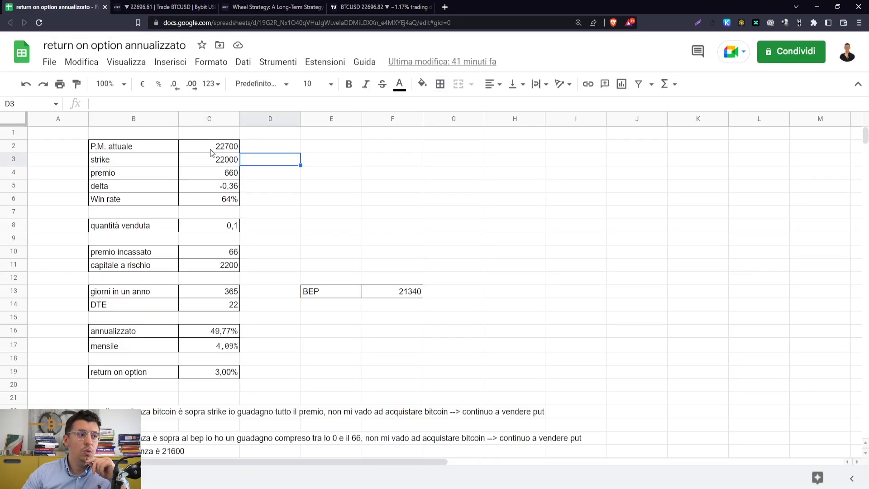
pyautogui.click(210, 150)
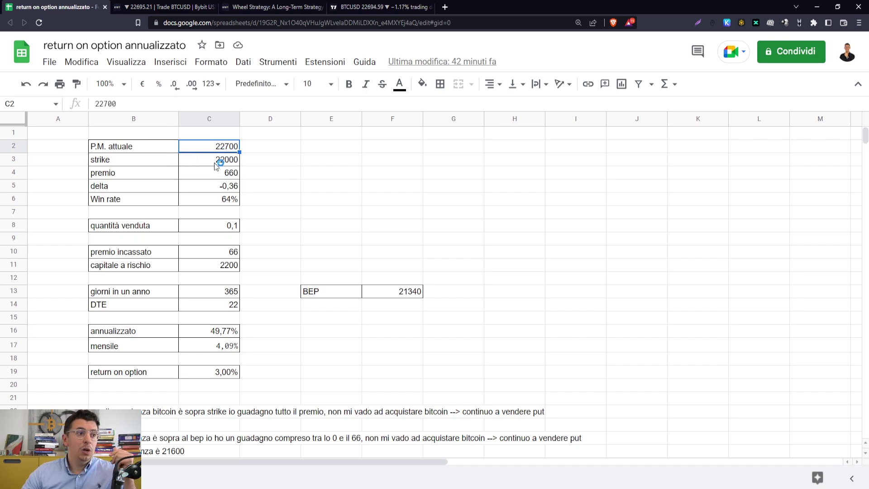
pyautogui.click(216, 163)
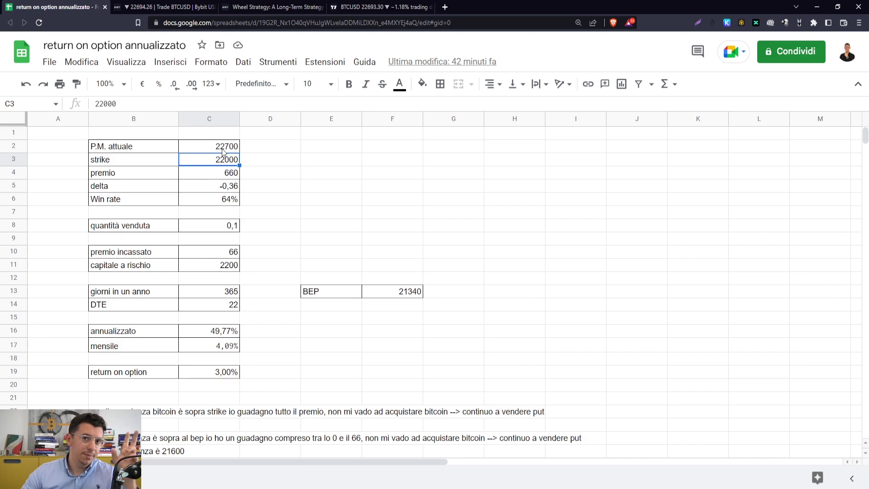
pyautogui.click(231, 174)
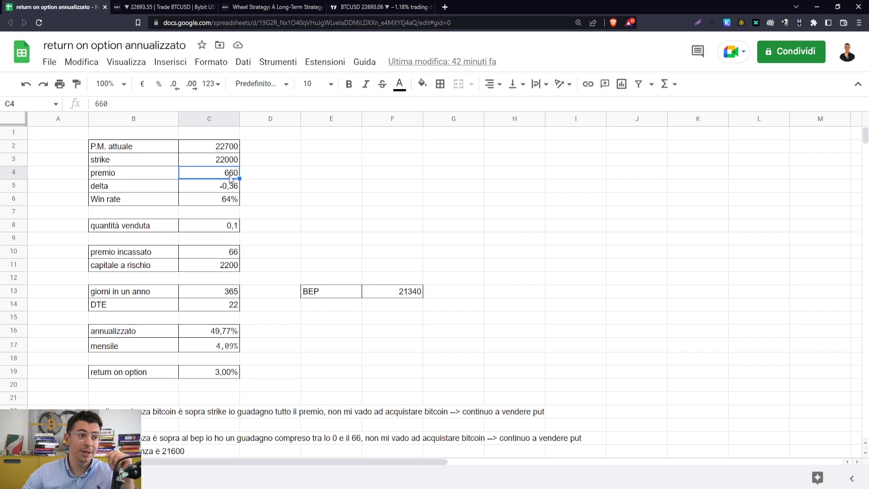
pyautogui.click(144, 186)
pyautogui.click(211, 189)
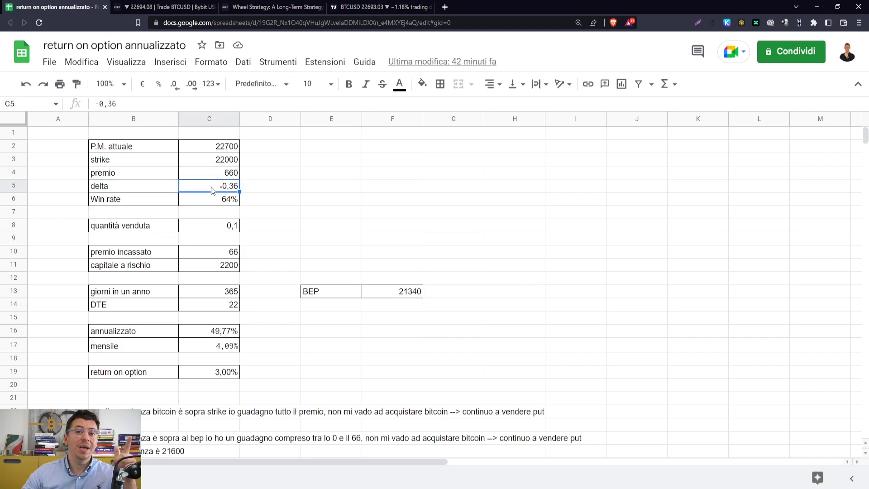
pyautogui.click(160, 203)
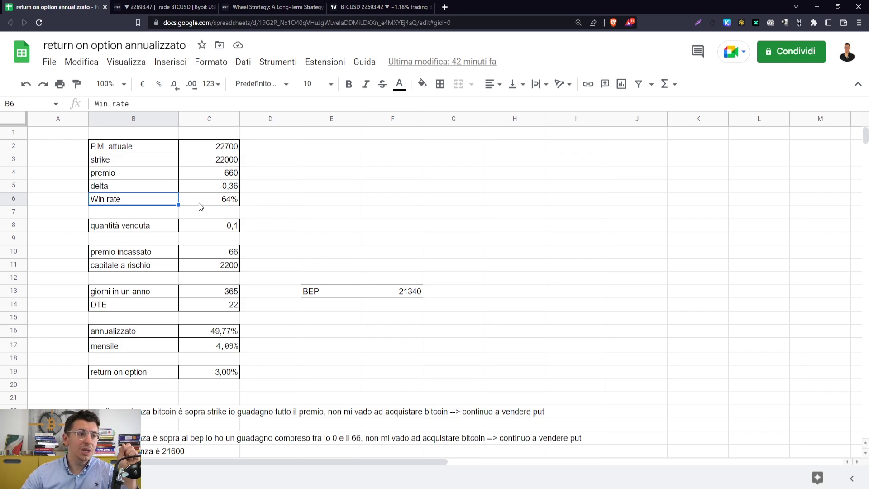
# Examine how premio, strike and quantità venduta feed the premio incassato and capitale a rischio formulas.
pyautogui.click(229, 174)
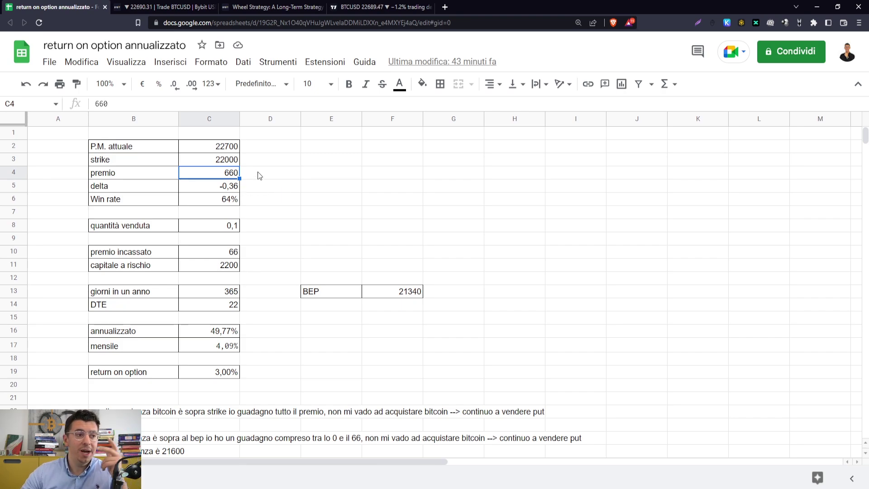
pyautogui.click(150, 230)
pyautogui.click(207, 230)
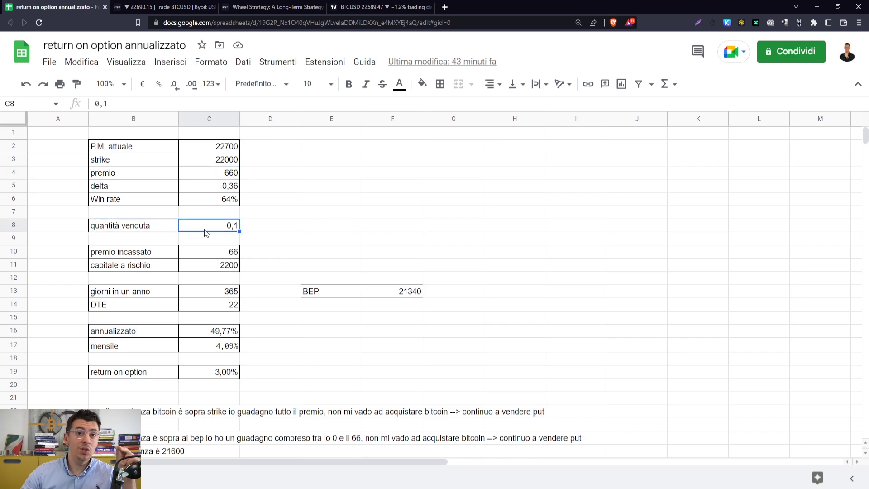
pyautogui.click(207, 252)
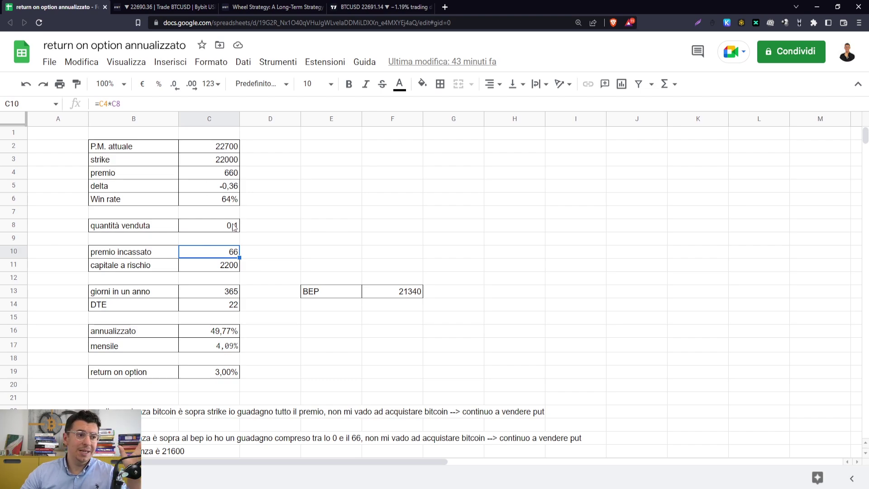
pyautogui.click(213, 268)
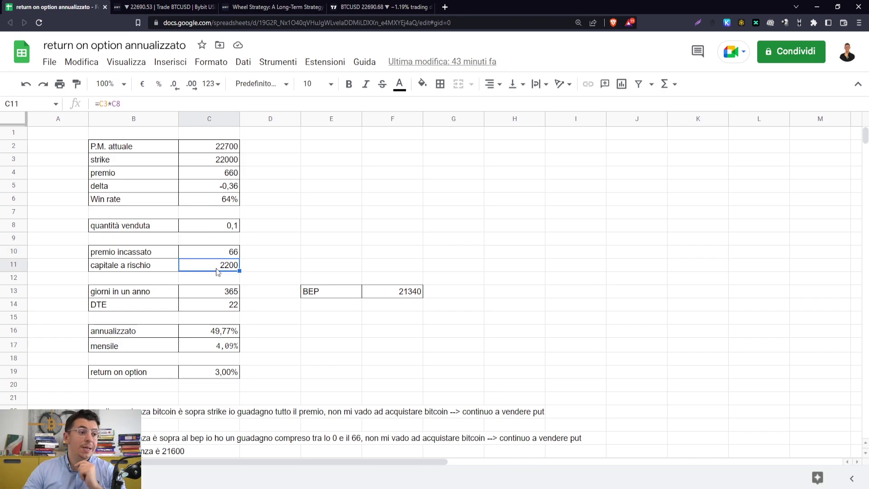
pyautogui.click(234, 230)
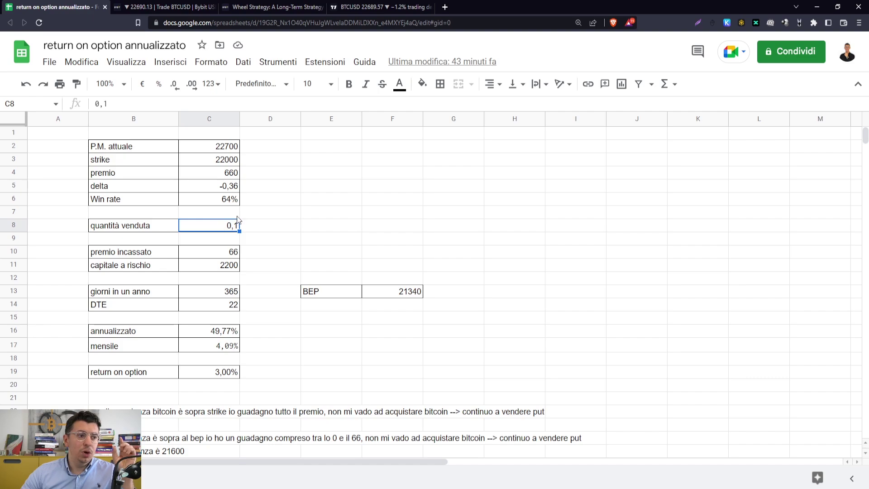
pyautogui.click(223, 159)
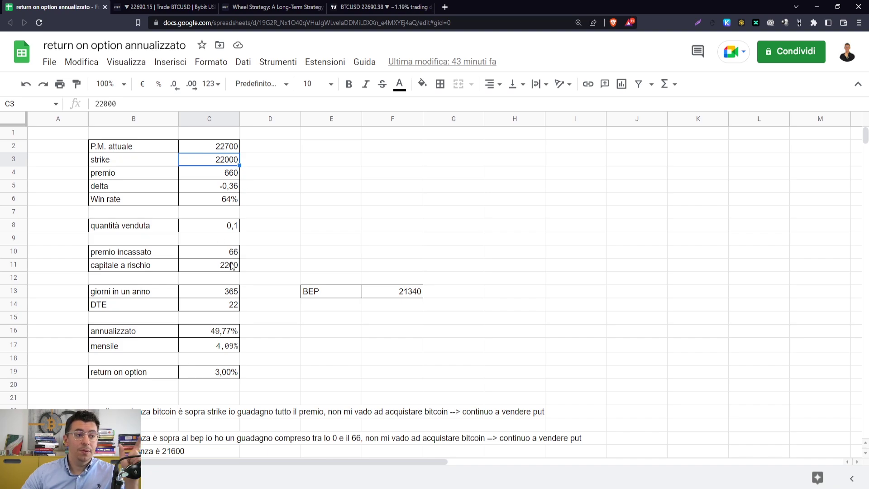
# Review the giorni in un anno and DTE values and the annualizzato, mensile and return on option formulas.
pyautogui.click(206, 294)
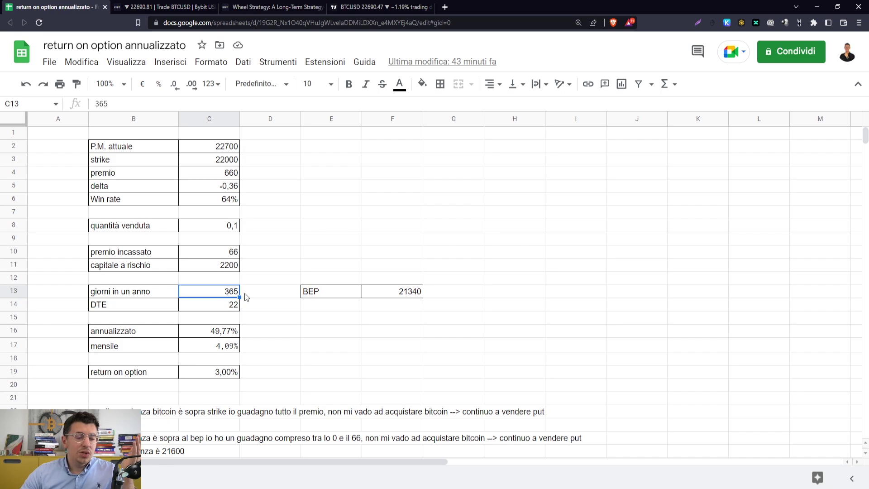
pyautogui.click(227, 306)
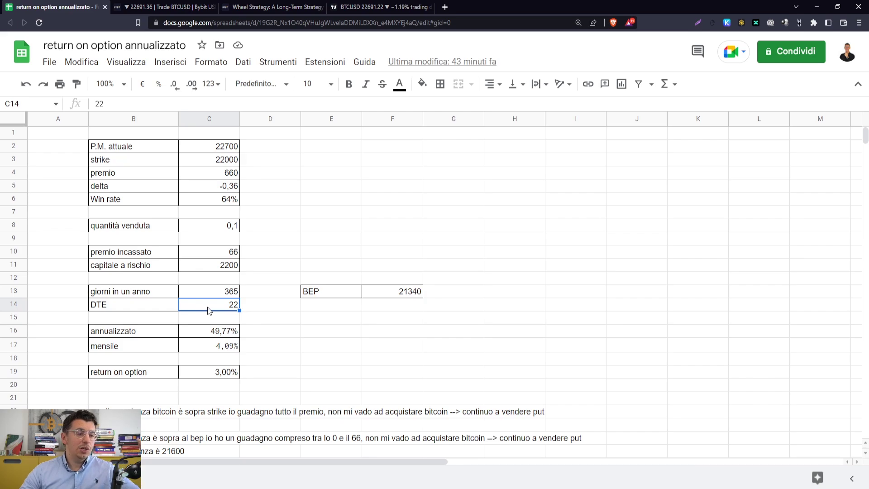
pyautogui.click(211, 336)
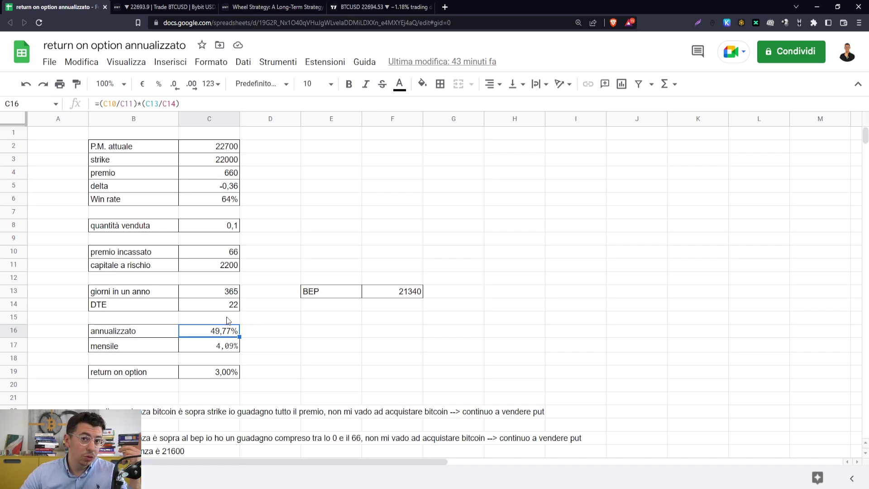
pyautogui.click(194, 346)
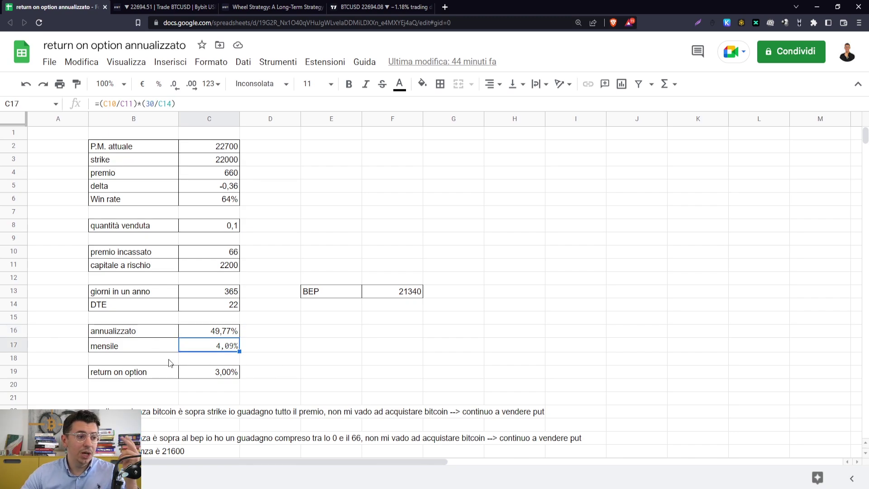
pyautogui.click(168, 360)
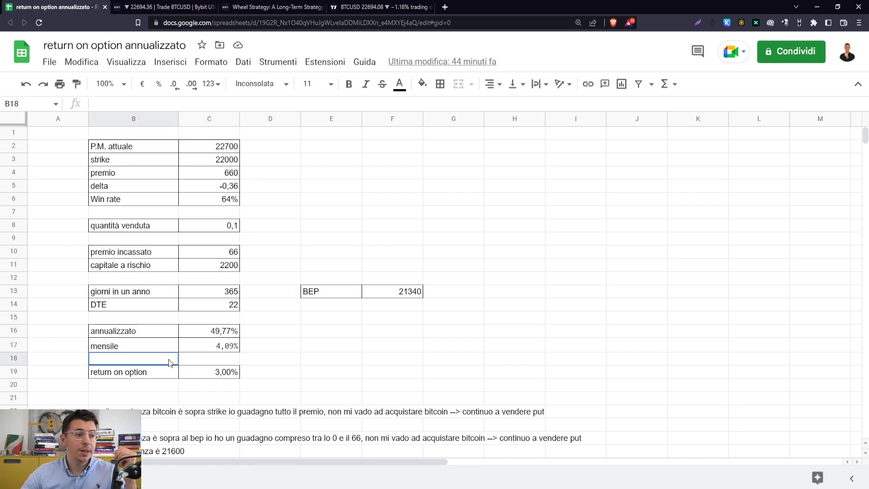
pyautogui.click(200, 377)
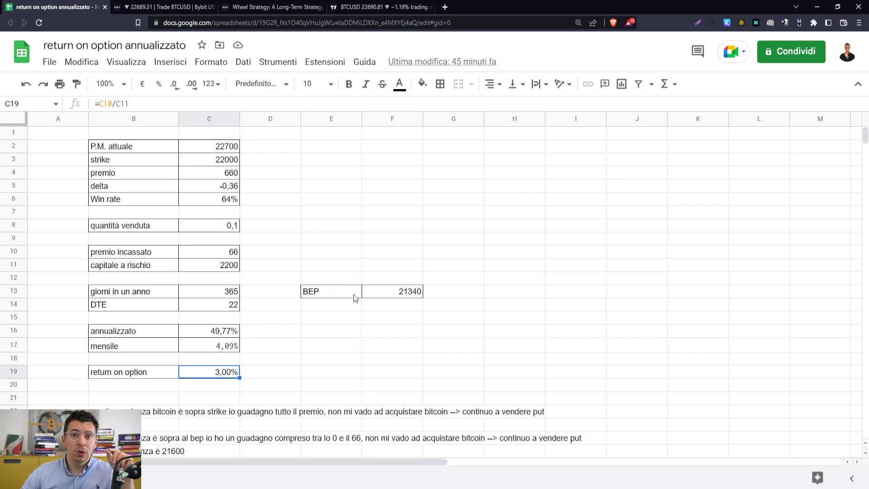
# Check the strike and inspect the BEP formula in F13.
pyautogui.click(211, 161)
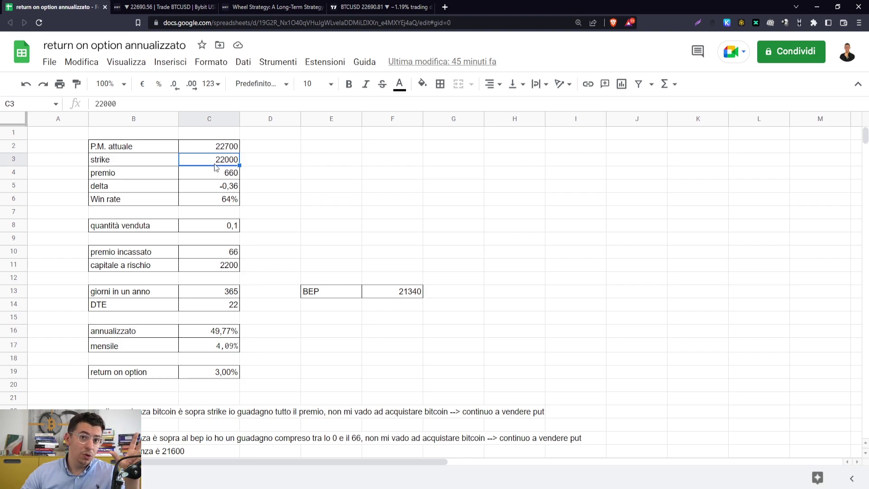
pyautogui.click(337, 299)
pyautogui.click(401, 299)
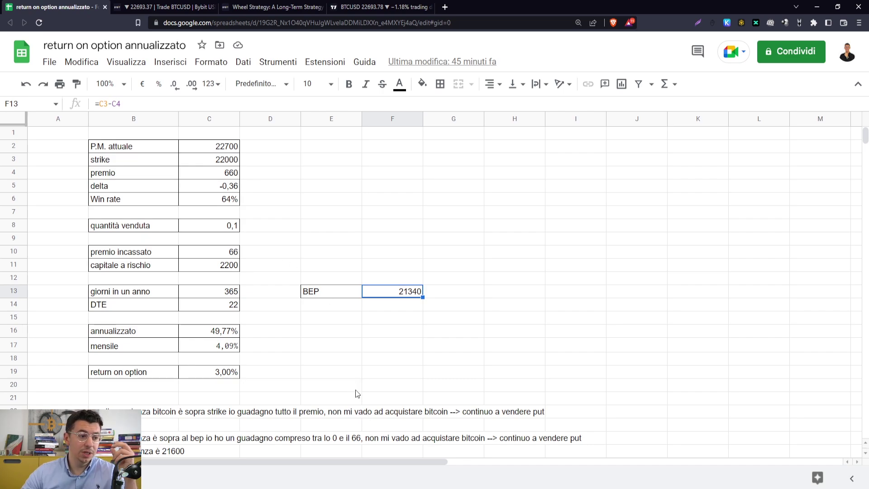
# Read the notes on bitcoin expiring above the strike and above the BEP, down to the profit example in row 26.
pyautogui.scroll(-1, 340, 372)
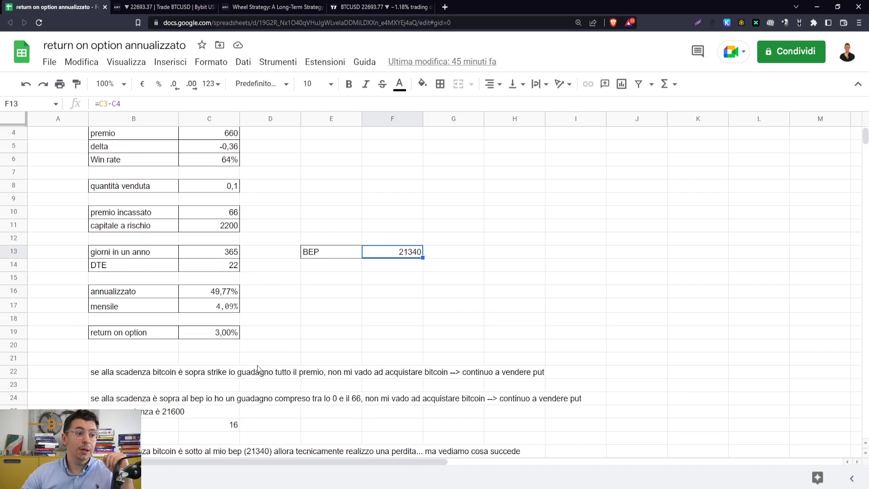
pyautogui.click(129, 372)
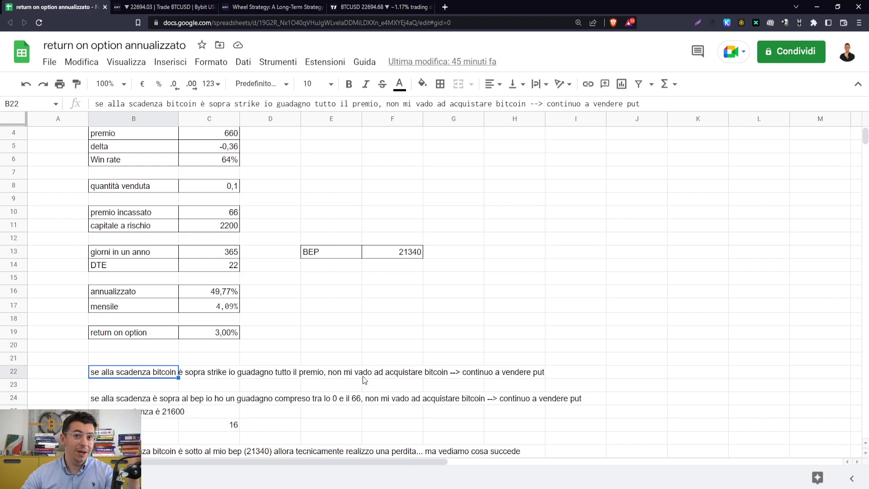
pyautogui.click(132, 398)
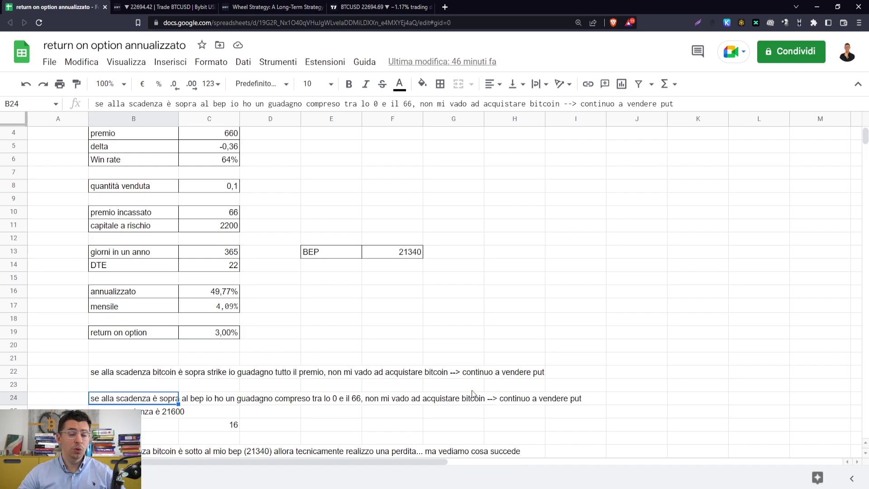
pyautogui.scroll(-3, 450, 344)
pyautogui.press('Down')
pyautogui.press('Down')
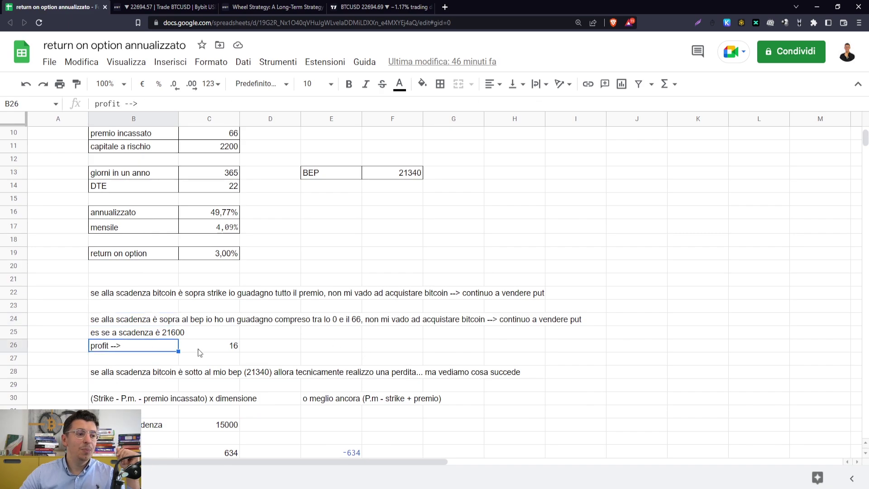
# Inspect the profit formula in C26, highlighting its 21500 expiry price, and exit the cell without saving changes.
pyautogui.click(220, 346)
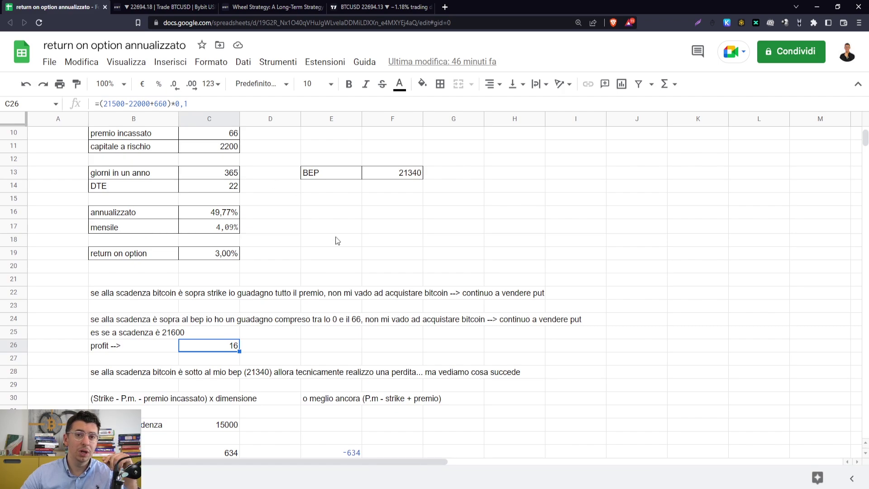
pyautogui.click(284, 345)
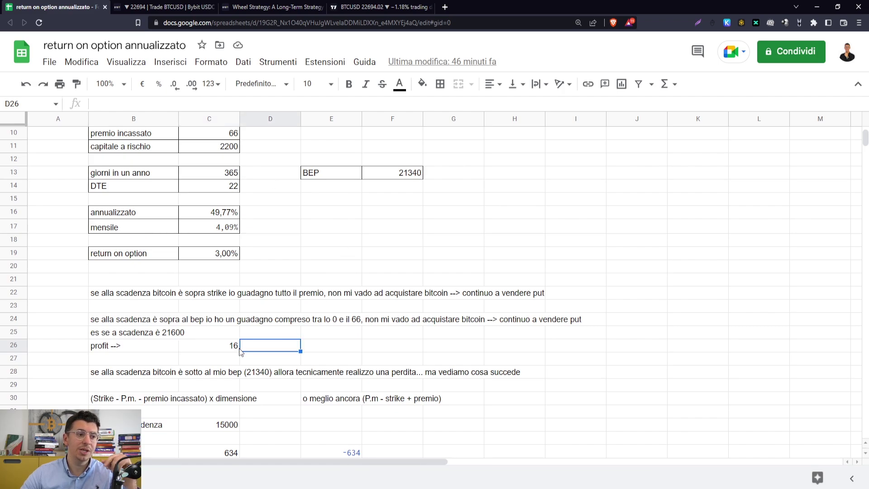
pyautogui.click(194, 347)
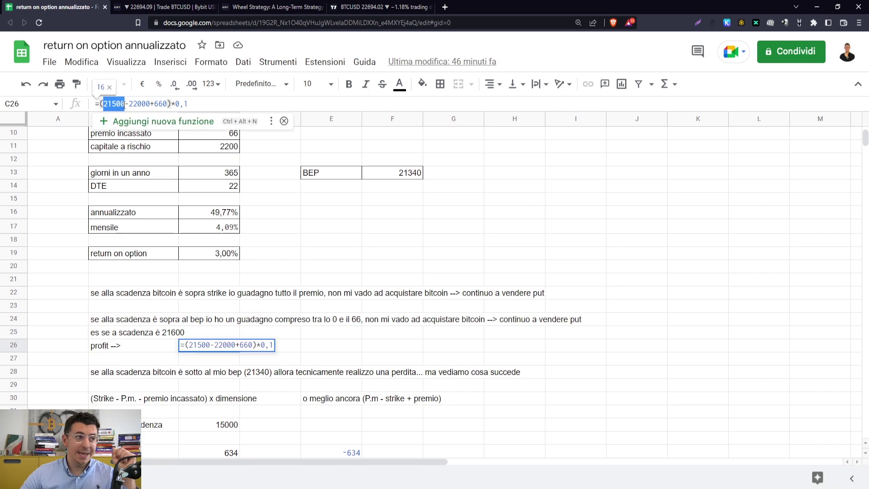
pyautogui.doubleClick(112, 104)
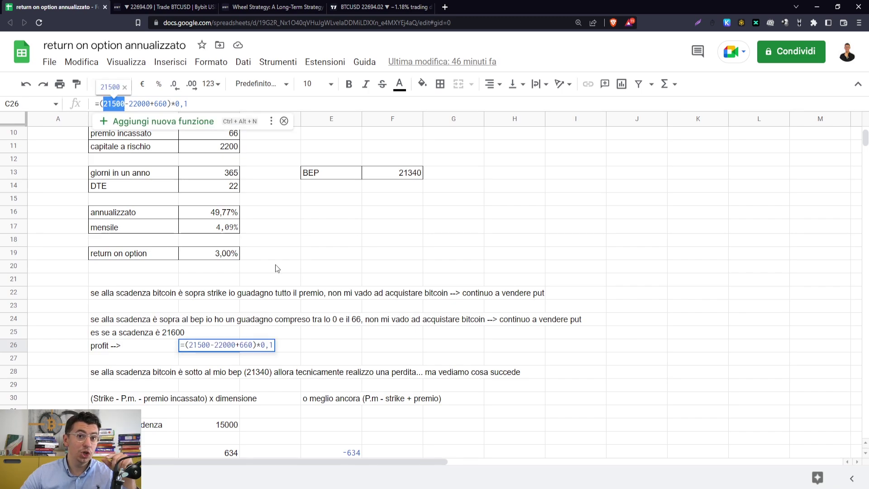
pyautogui.click(316, 279)
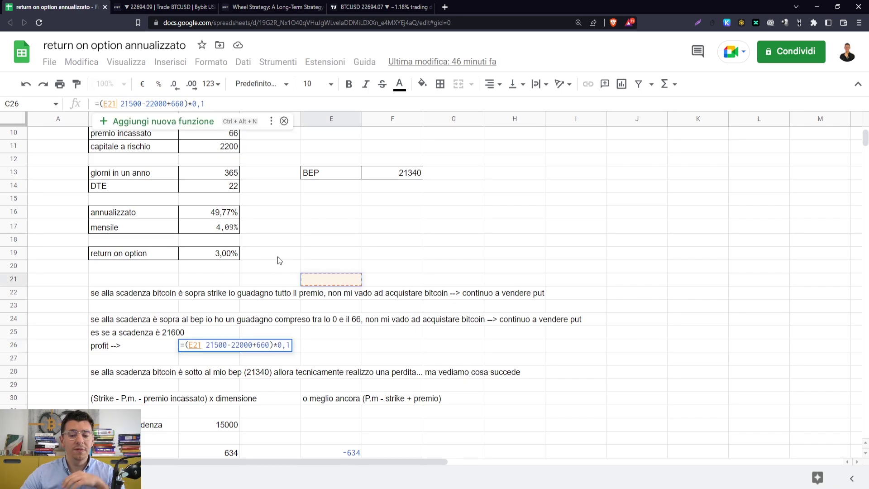
pyautogui.press('Escape')
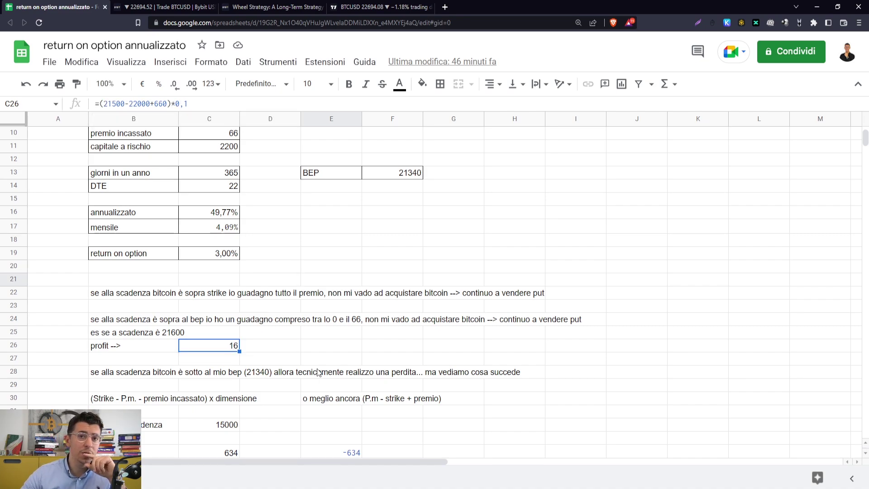
# Examine the scenario of bitcoin expiring below the BEP and the two alternative loss formulas written in row 30.
pyautogui.scroll(-2, 290, 376)
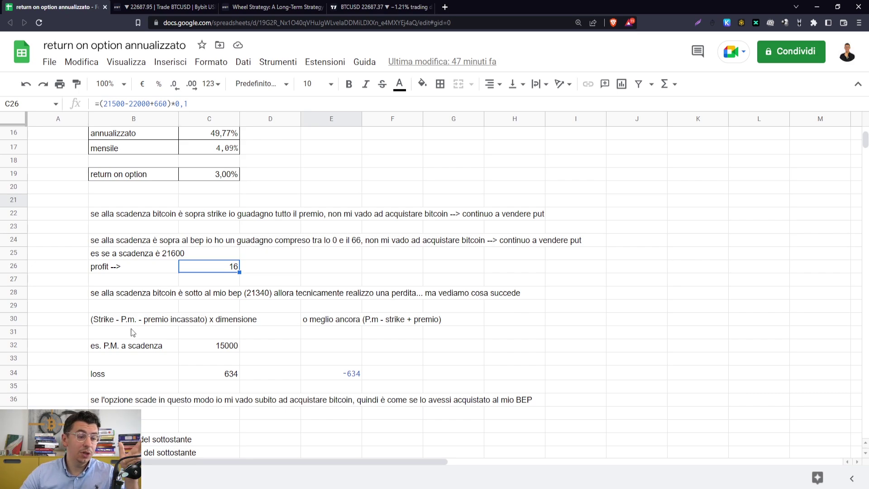
pyautogui.click(249, 335)
pyautogui.click(235, 322)
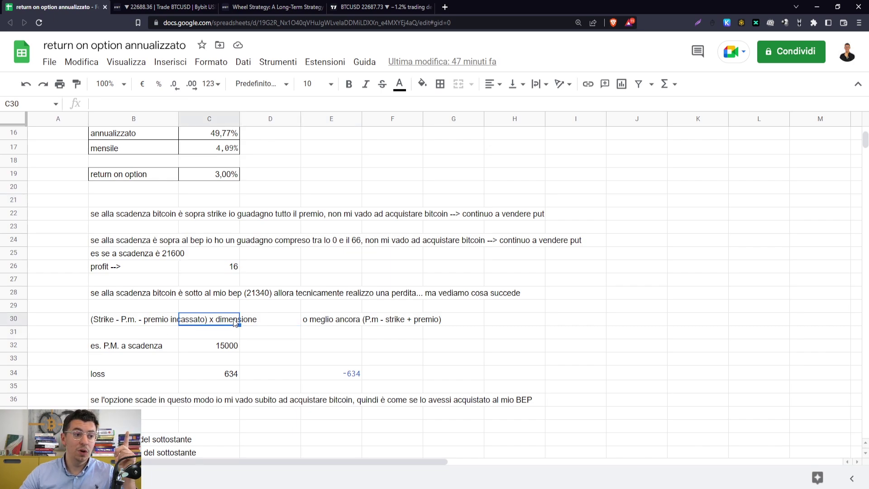
pyautogui.click(337, 320)
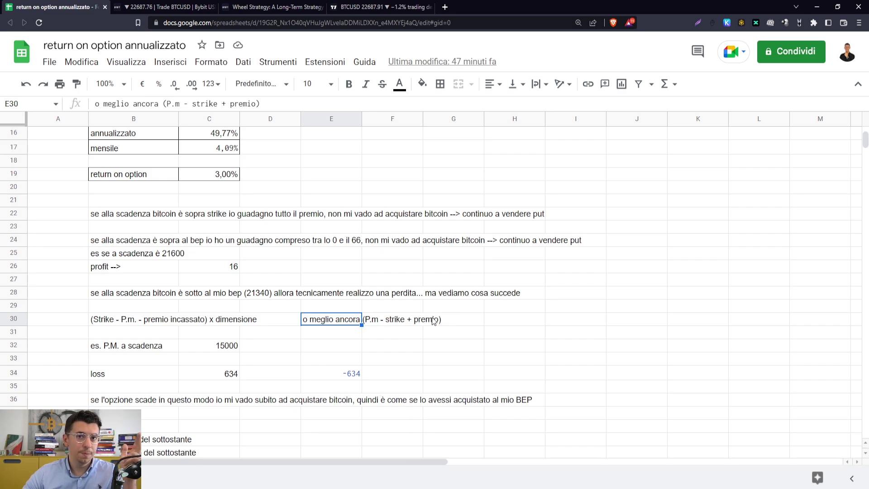
# Check the example expiry price in C32 and inspect the alternative loss formula in E34.
pyautogui.click(226, 347)
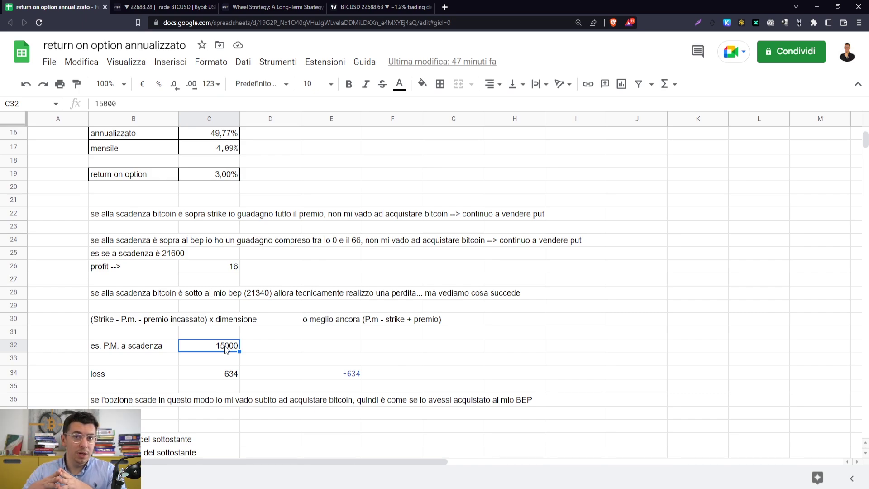
pyautogui.click(326, 374)
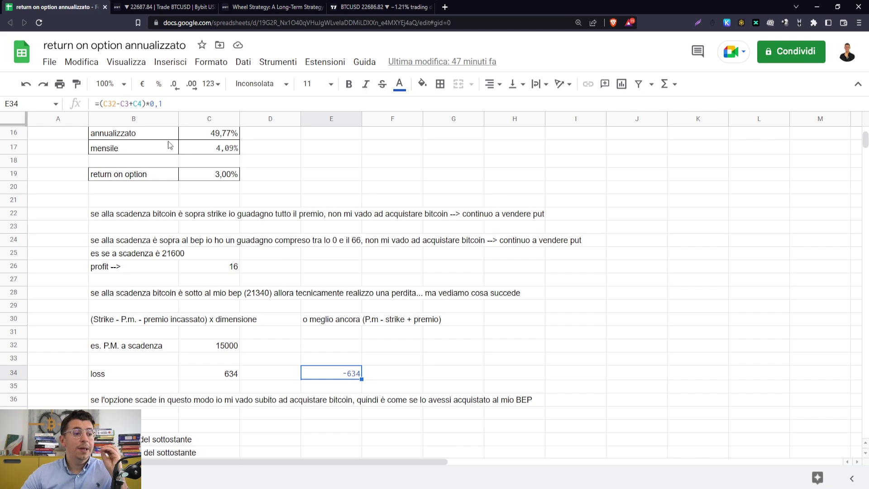
pyautogui.click(346, 362)
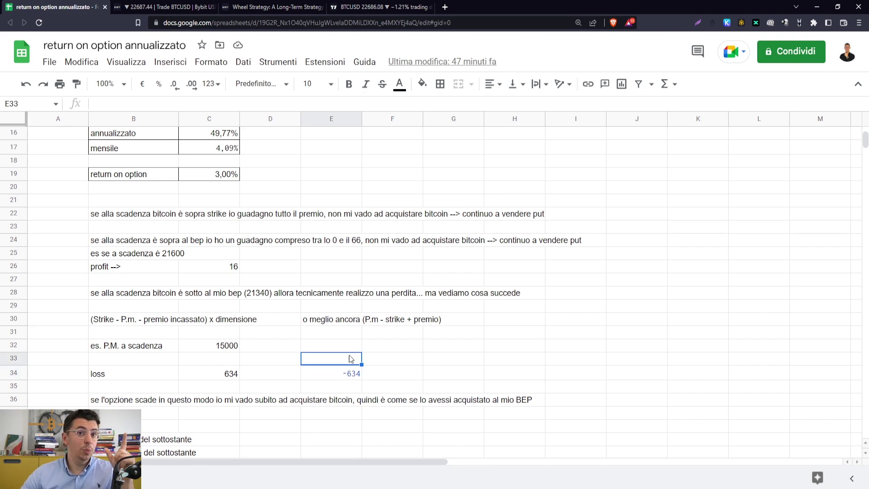
# Read the row 36 note on buying bitcoin as if at the BEP, comparing it with the loss in E34.
pyautogui.click(115, 402)
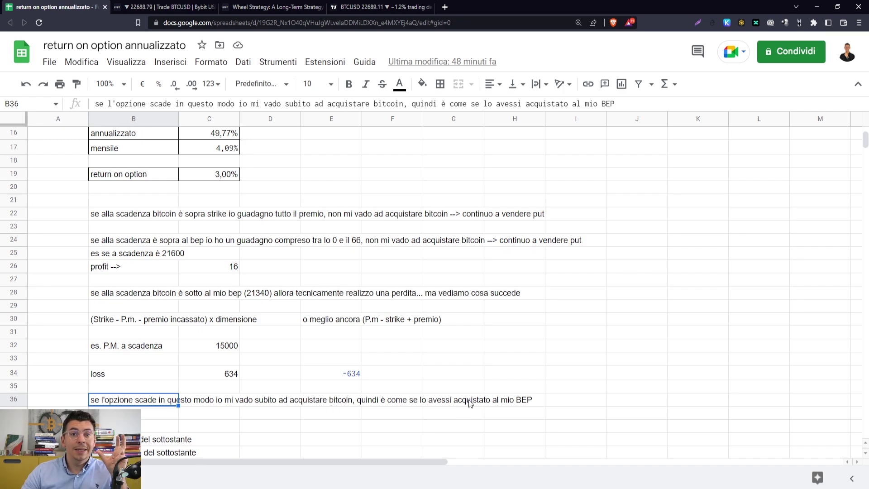
pyautogui.click(340, 373)
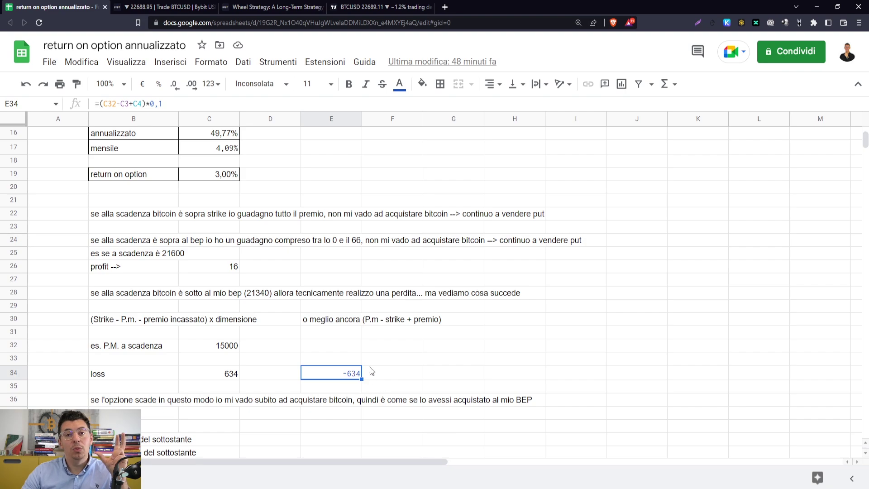
pyautogui.click(415, 403)
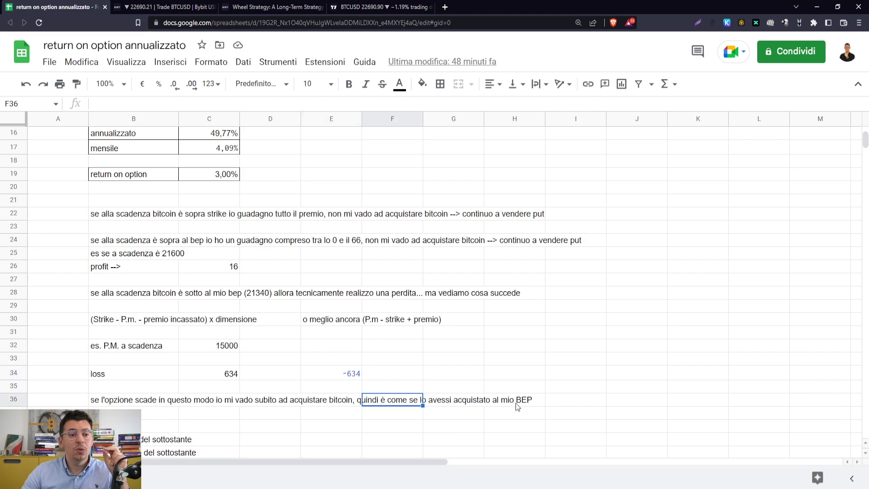
pyautogui.click(516, 402)
# Compare the BEP formula in F13 with the loss example and the current market price in C2.
pyautogui.scroll(2, 563, 364)
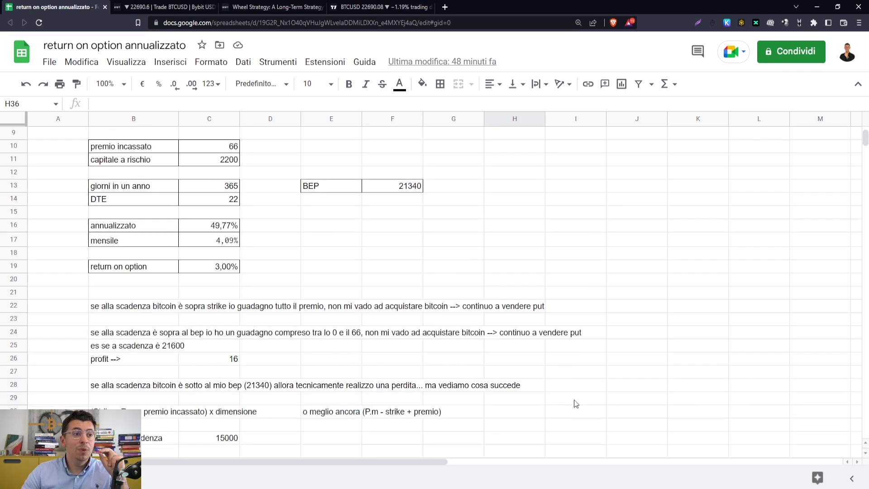
pyautogui.scroll(1, 575, 403)
pyautogui.click(419, 225)
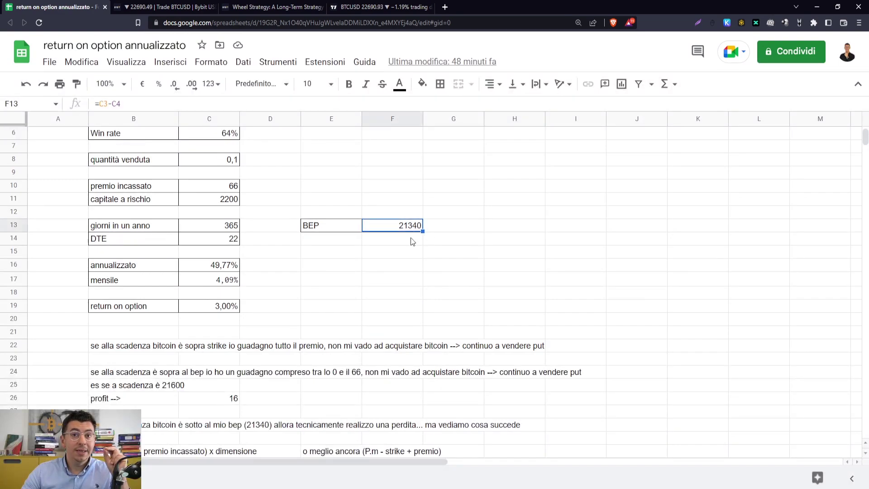
pyautogui.scroll(2, 408, 235)
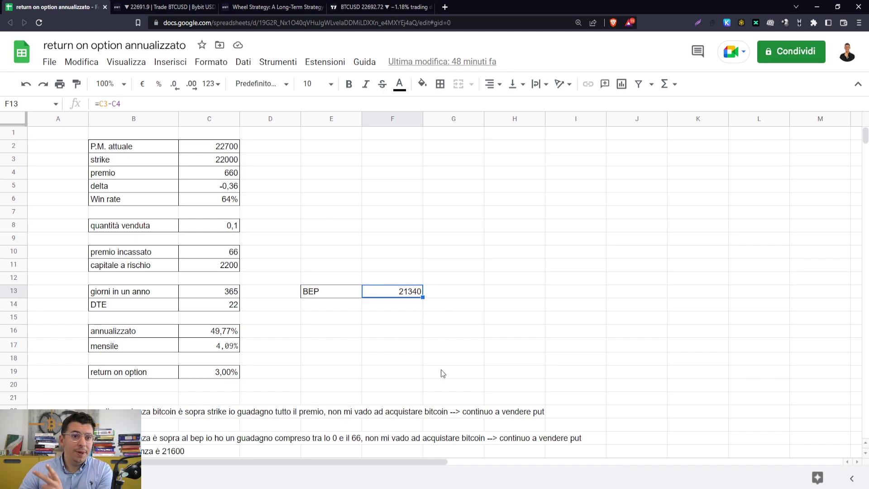
pyautogui.scroll(-5, 441, 369)
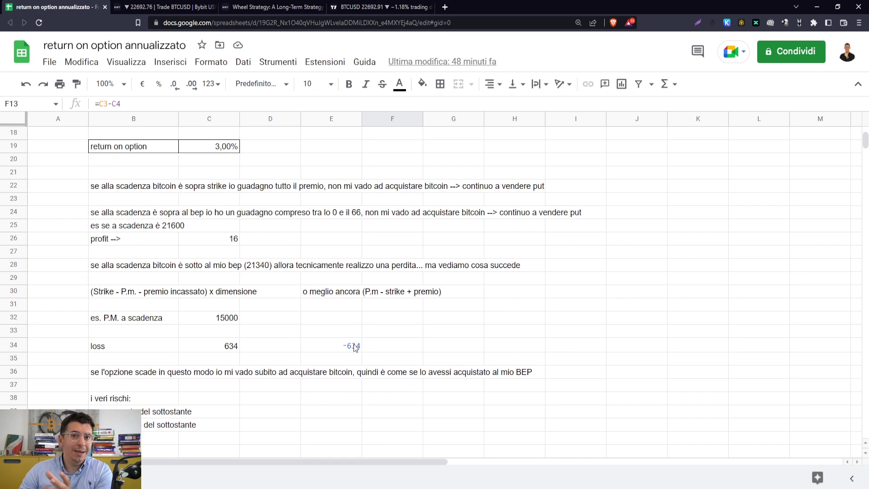
pyautogui.scroll(5, 362, 349)
pyautogui.click(409, 314)
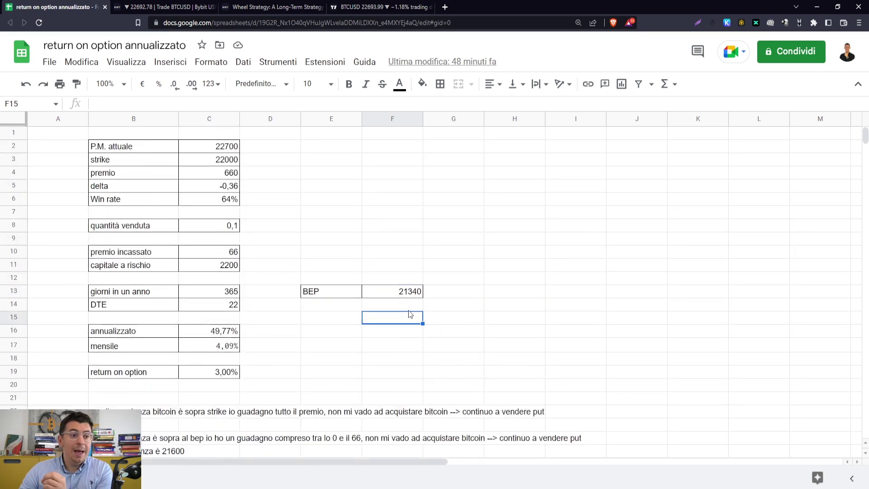
pyautogui.click(412, 294)
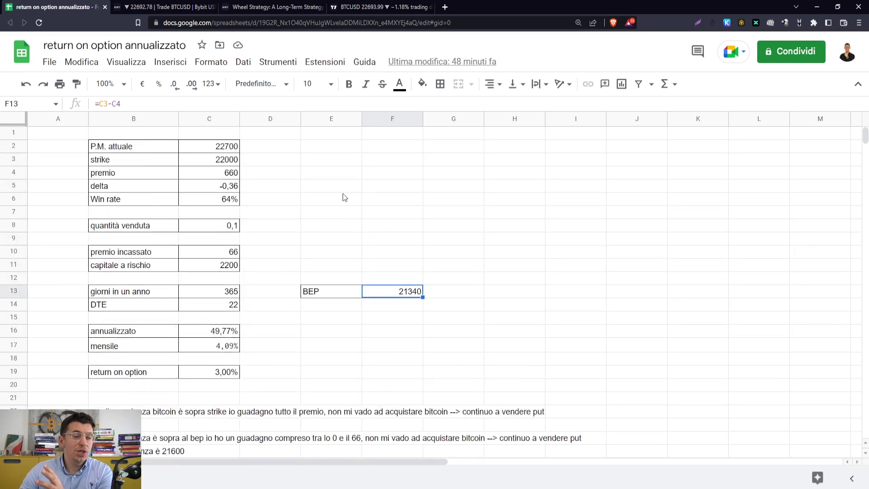
pyautogui.click(228, 147)
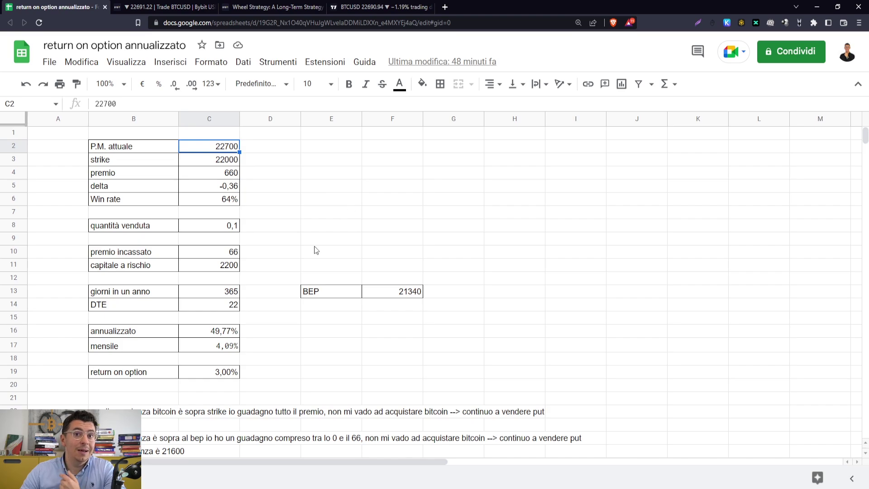
# Revisit the loss example around row 33 and inspect the annualized return formula in C16.
pyautogui.scroll(-7, 339, 240)
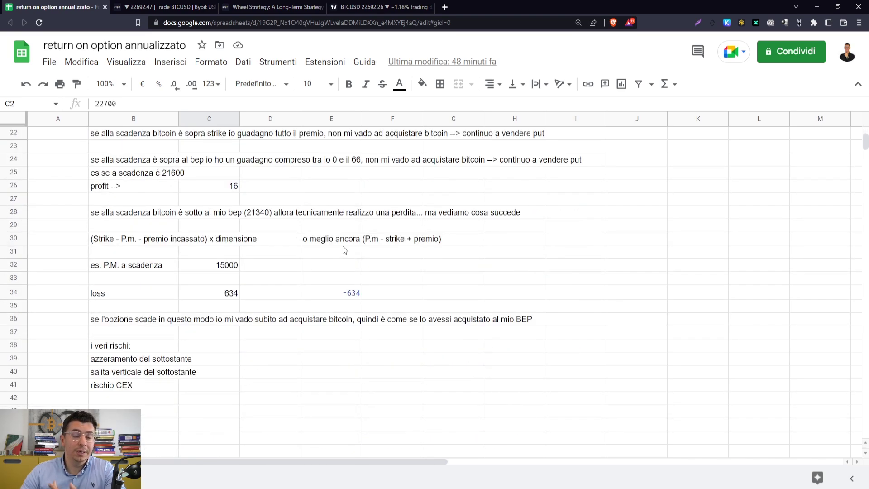
pyautogui.click(336, 281)
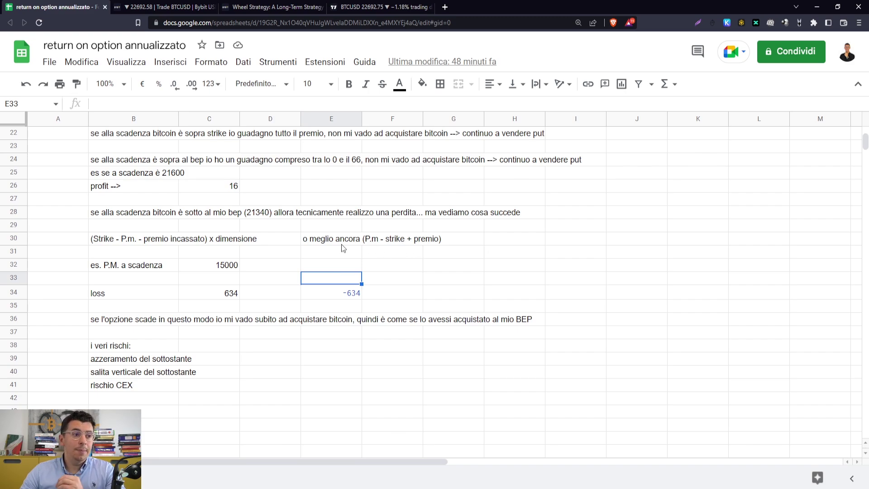
pyautogui.scroll(5, 341, 243)
pyautogui.click(232, 266)
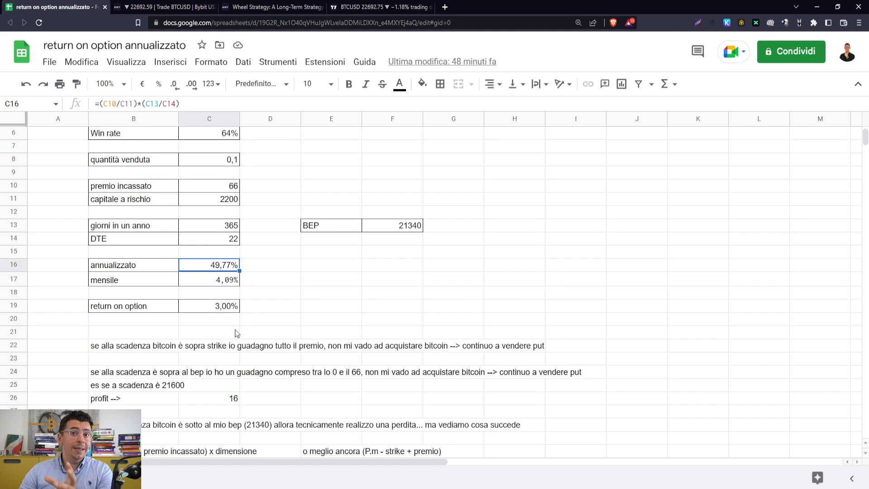
pyautogui.click(295, 306)
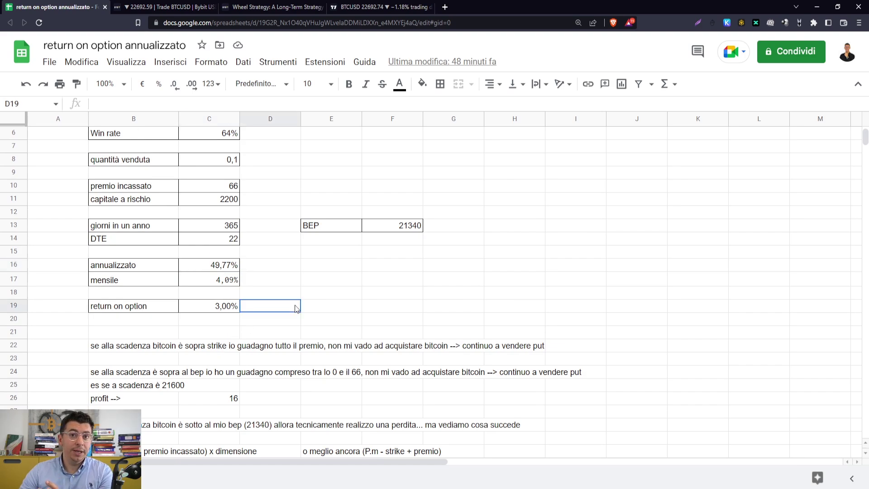
# Examine the real risks listed in B39 to B41: the underlying going to zero, its vertical rise and CEX risk.
pyautogui.scroll(-4, 295, 299)
pyautogui.scroll(-3, 295, 296)
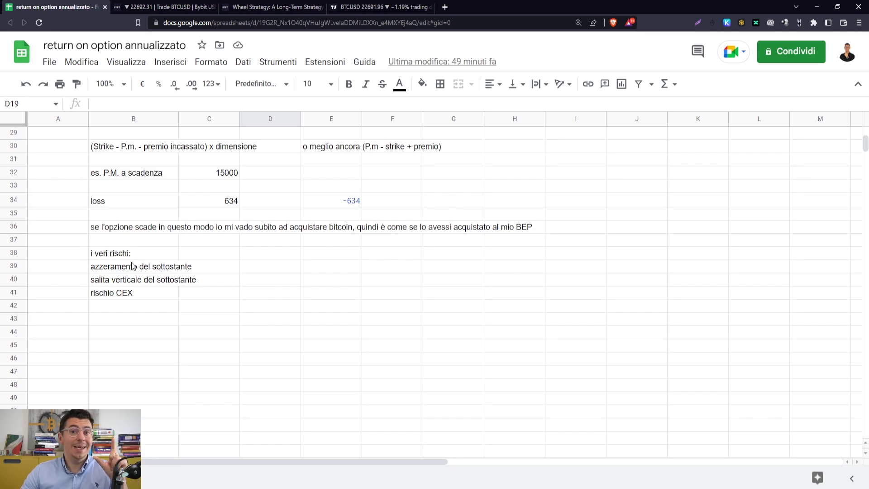
pyautogui.click(118, 268)
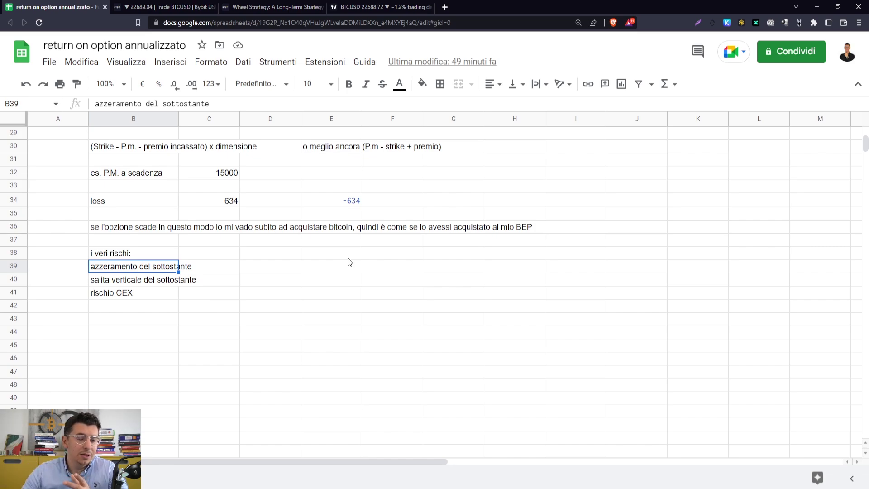
pyautogui.click(171, 285)
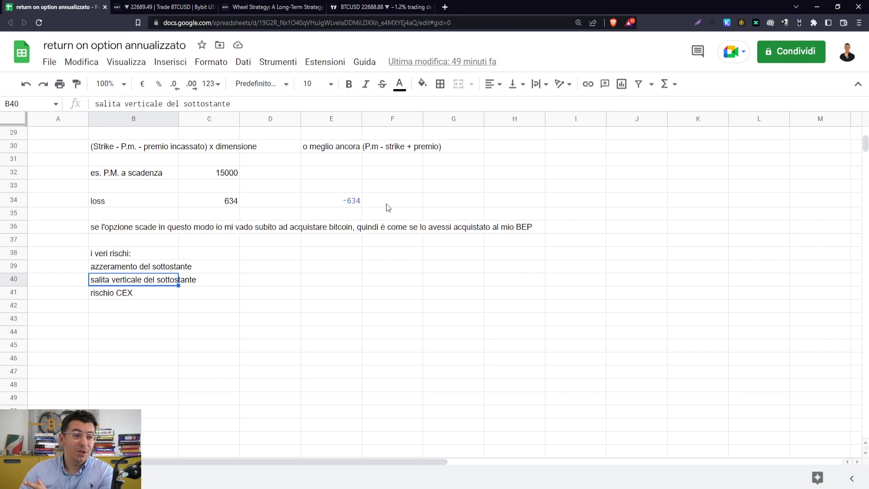
pyautogui.scroll(3, 385, 207)
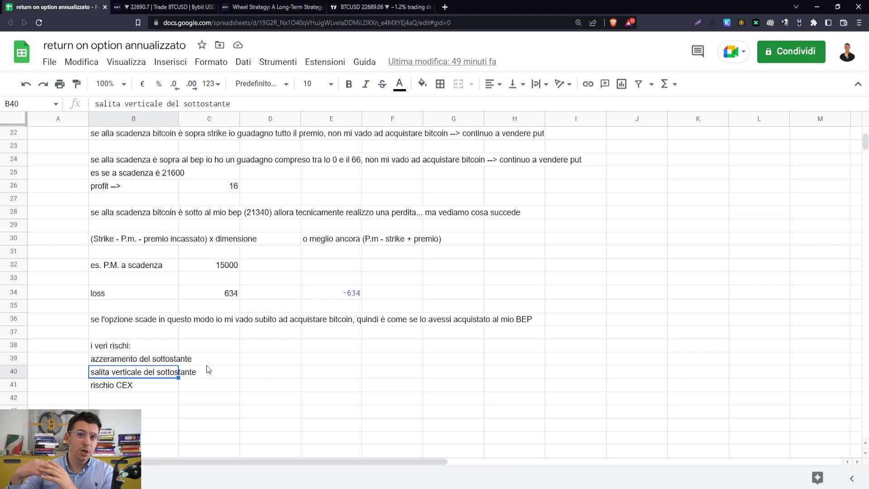
pyautogui.click(156, 384)
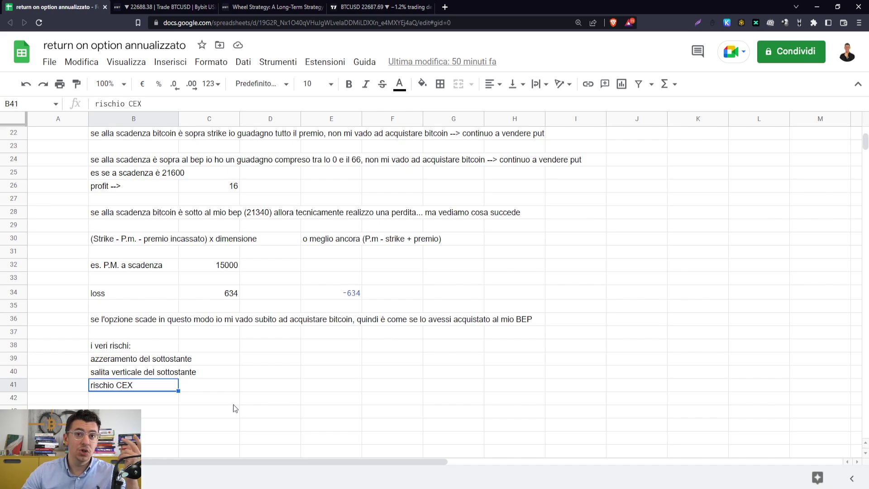
# Inspect the capital-at-risk formula in C11 and relate it to the CEX risk entry in B41.
pyautogui.scroll(6, 237, 286)
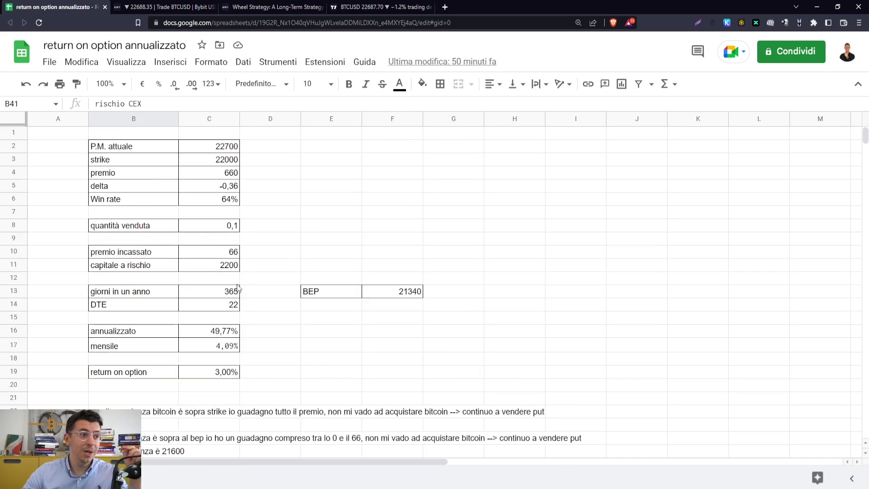
pyautogui.click(228, 266)
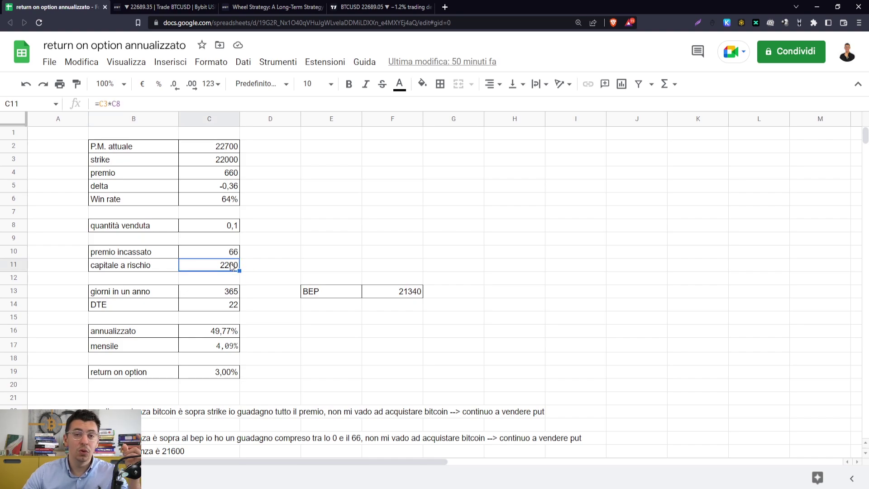
pyautogui.scroll(-7, 142, 389)
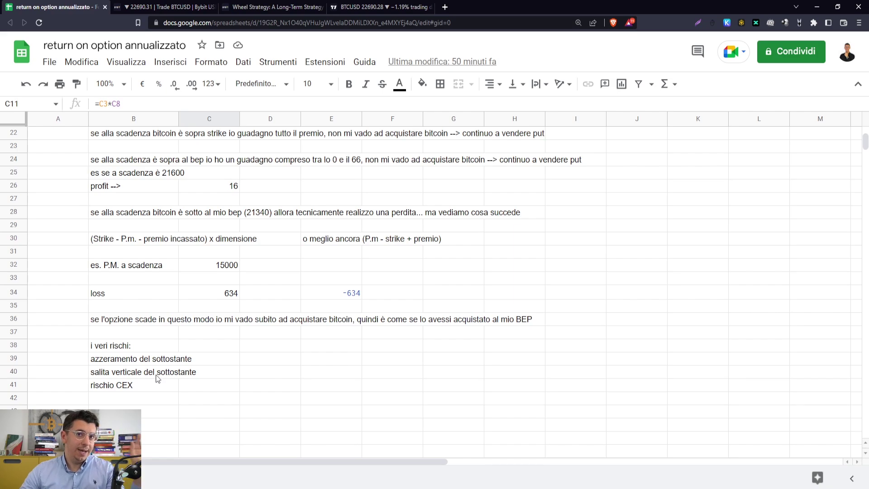
pyautogui.click(128, 386)
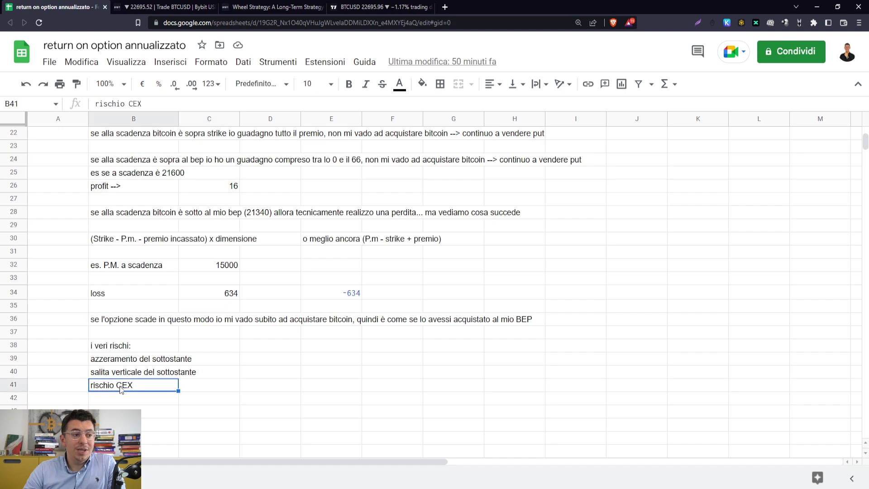
# Look over the expiry scenario notes from row 22 down to the risk list once more.
pyautogui.scroll(3, 311, 415)
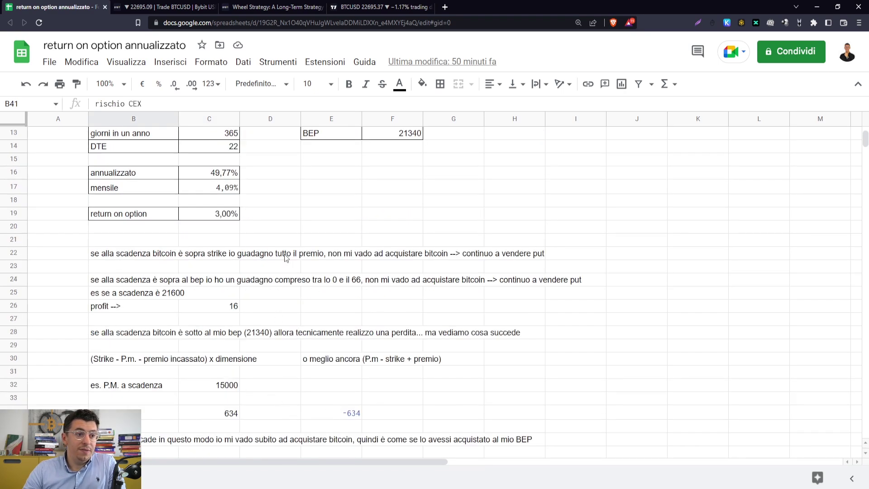
pyautogui.scroll(-1, 351, 266)
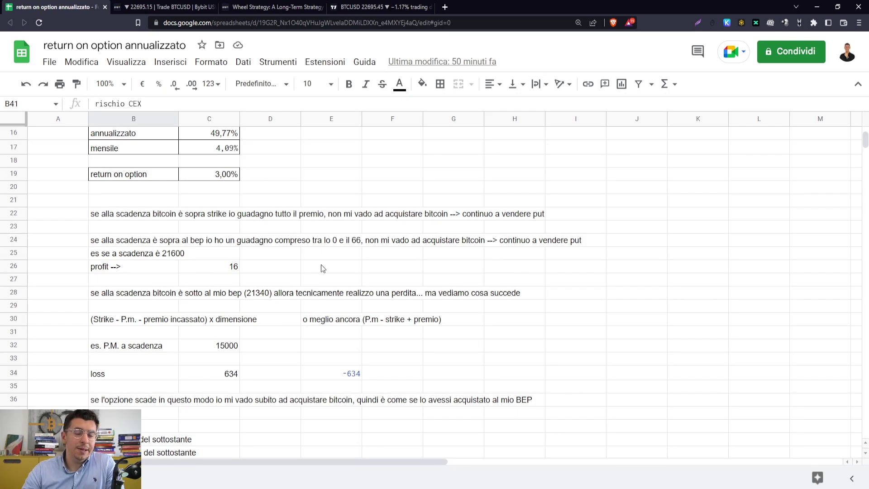
pyautogui.scroll(-2, 339, 280)
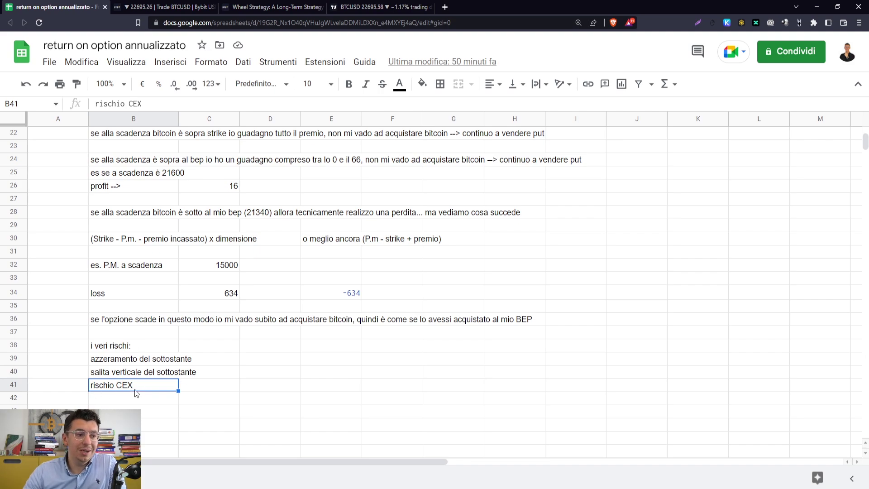
pyautogui.scroll(7, 232, 311)
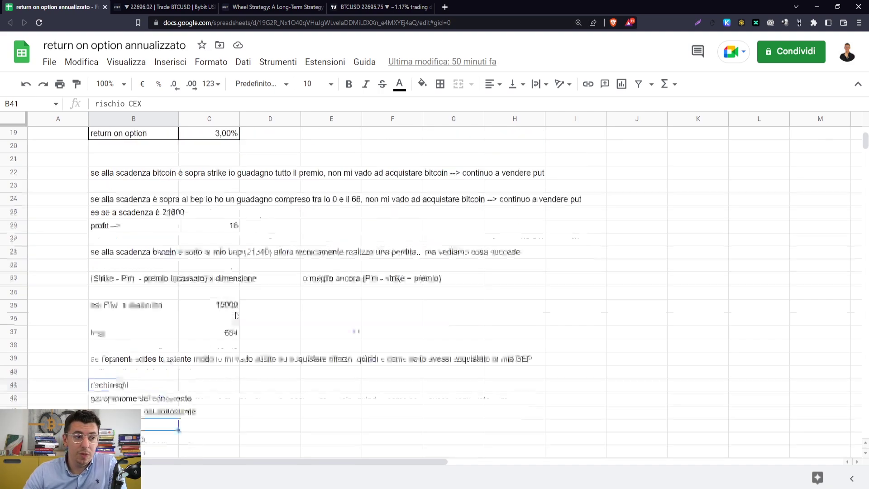